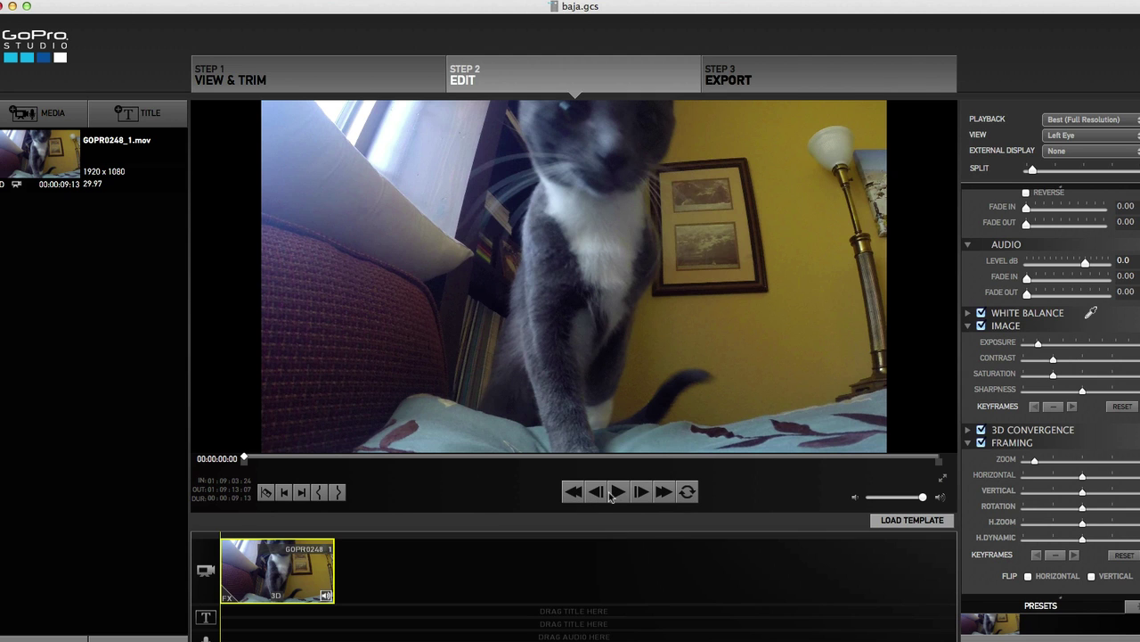
Preview the cat clip, switch off its White Balance correction, and play it again to check
click(619, 492)
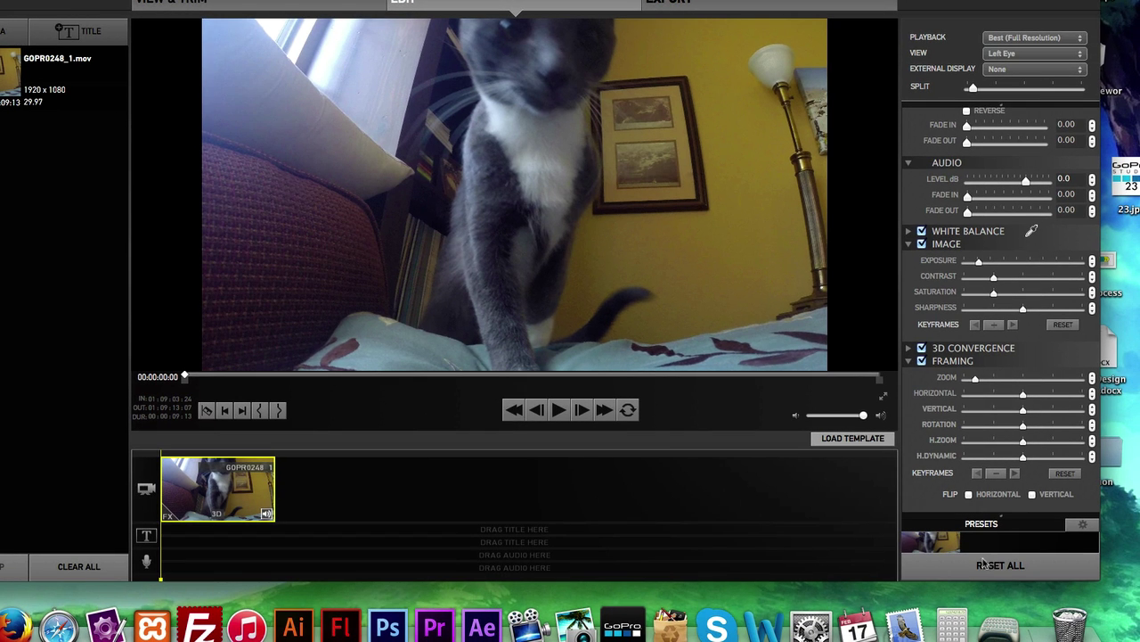
click(983, 562)
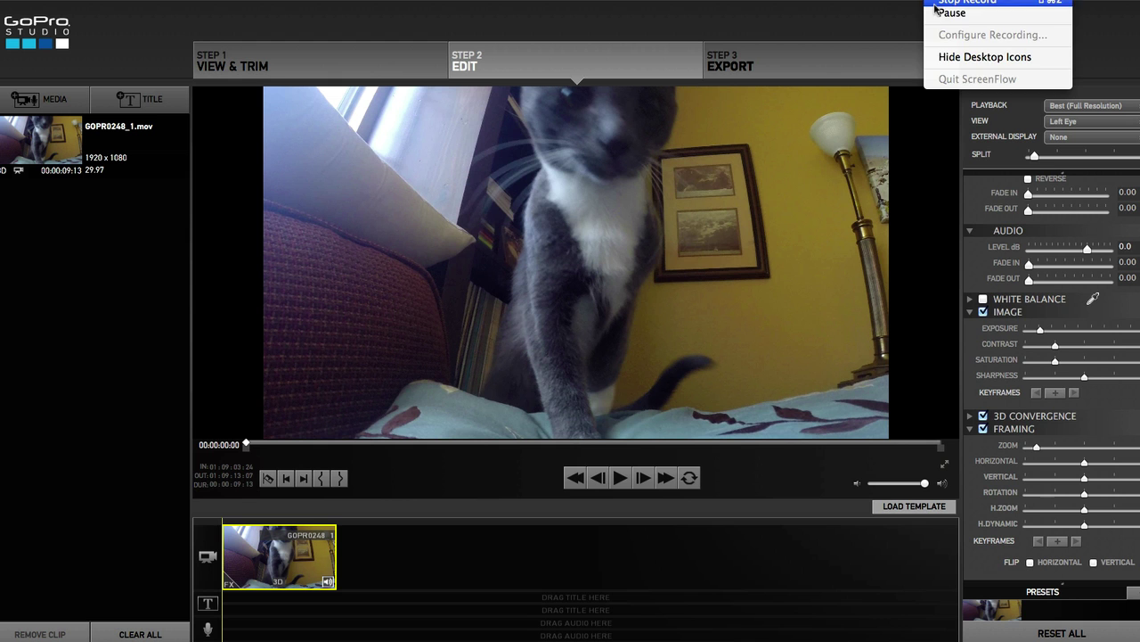
click(619, 480)
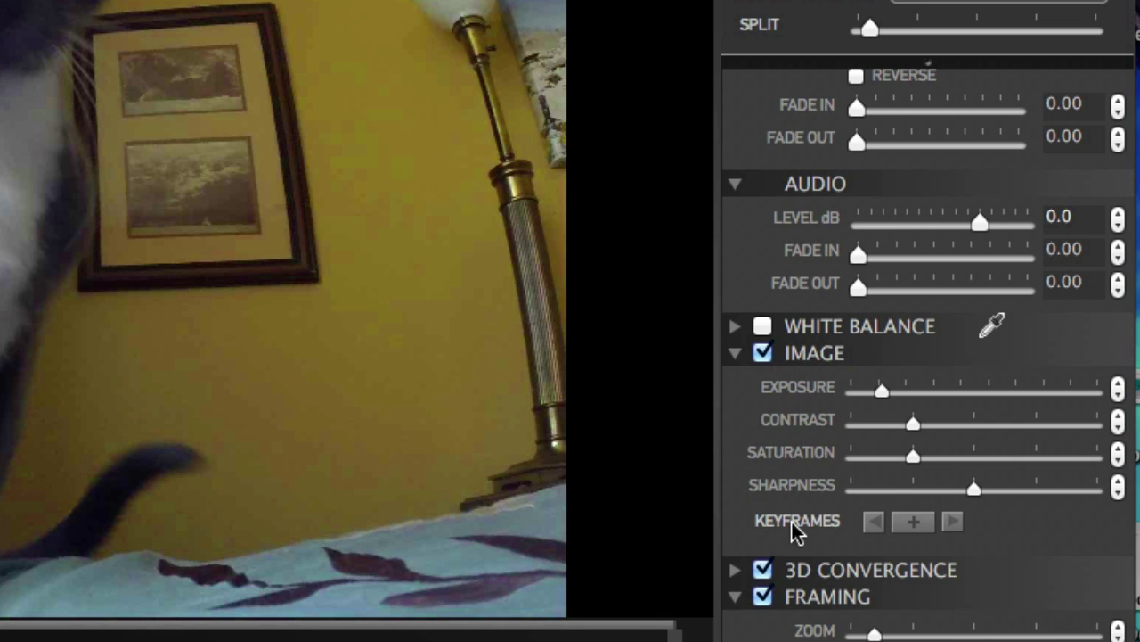
scroll(796, 513, up, 3)
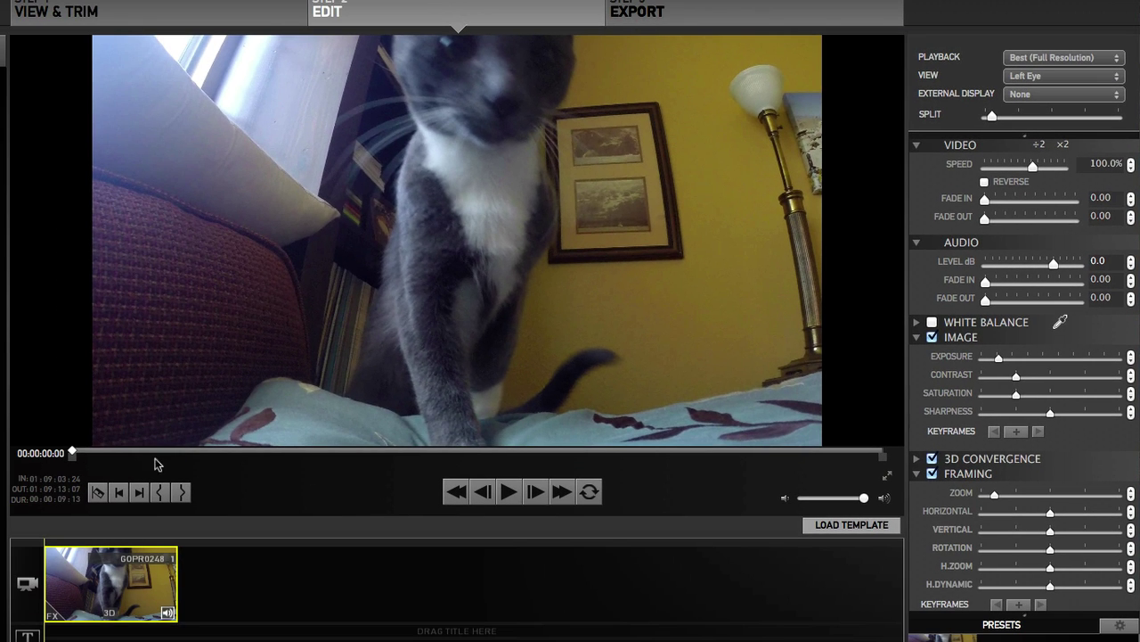
Add a framing keyframe at the start of the selected cat clip
click(74, 453)
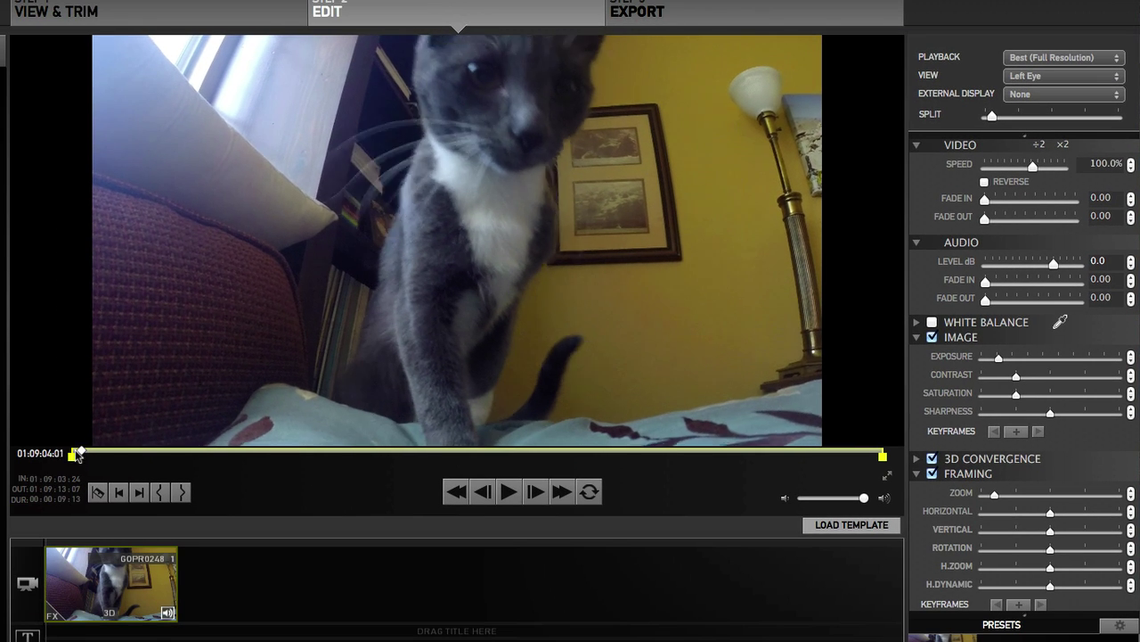
click(125, 589)
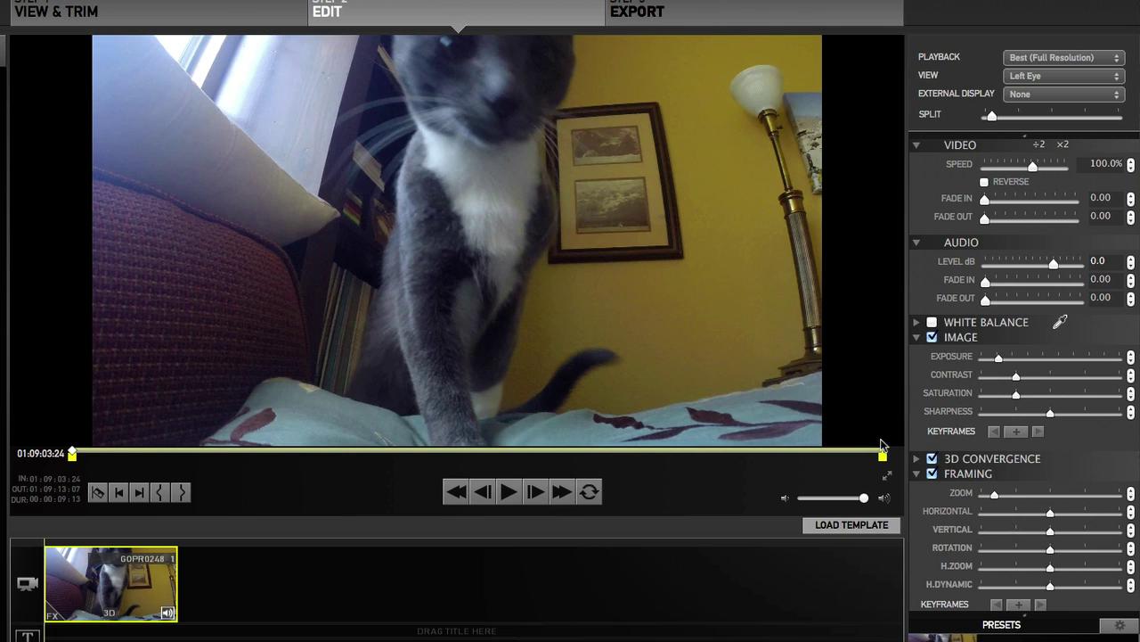
scroll(974, 457, down, 2)
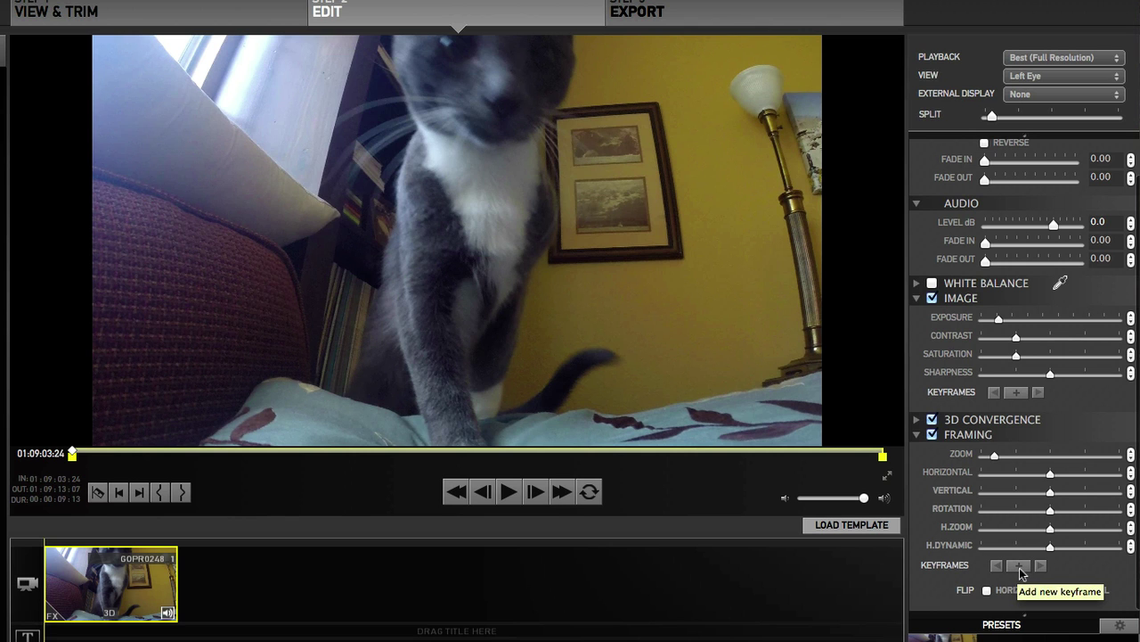
click(1021, 570)
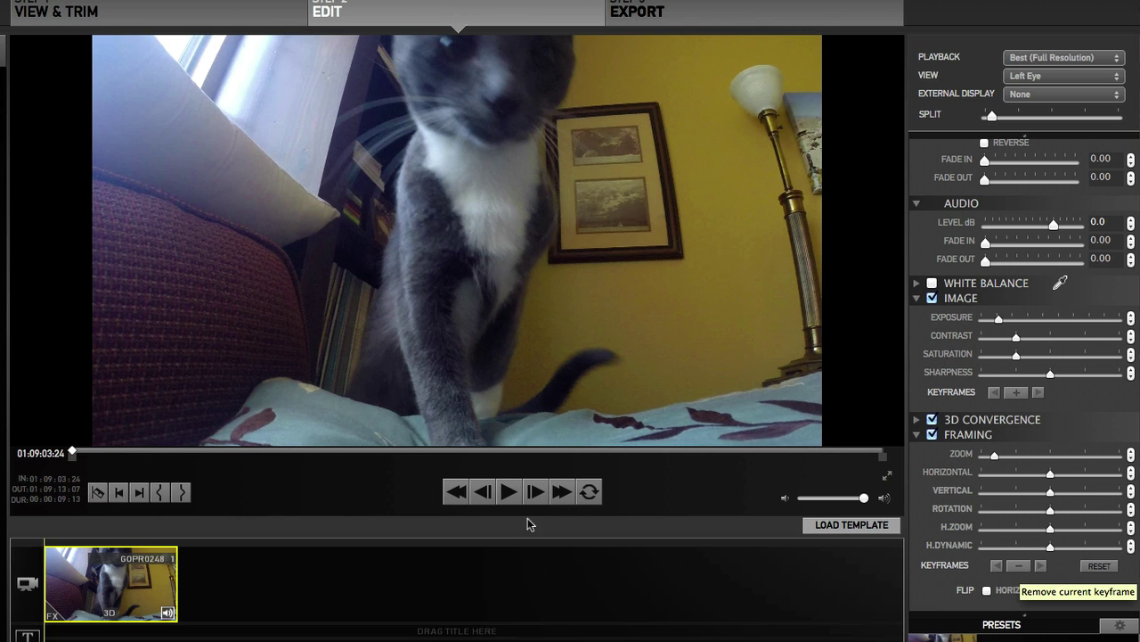
At 00:00:02:25, add a framing keyframe zoomed in close on the cat's face
click(505, 502)
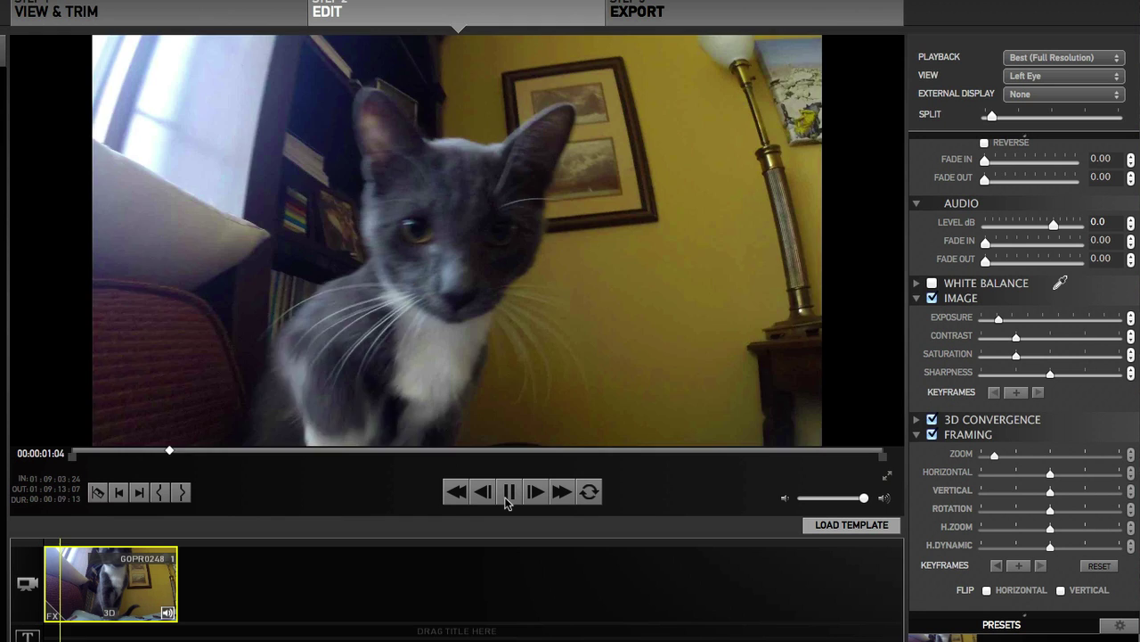
click(505, 501)
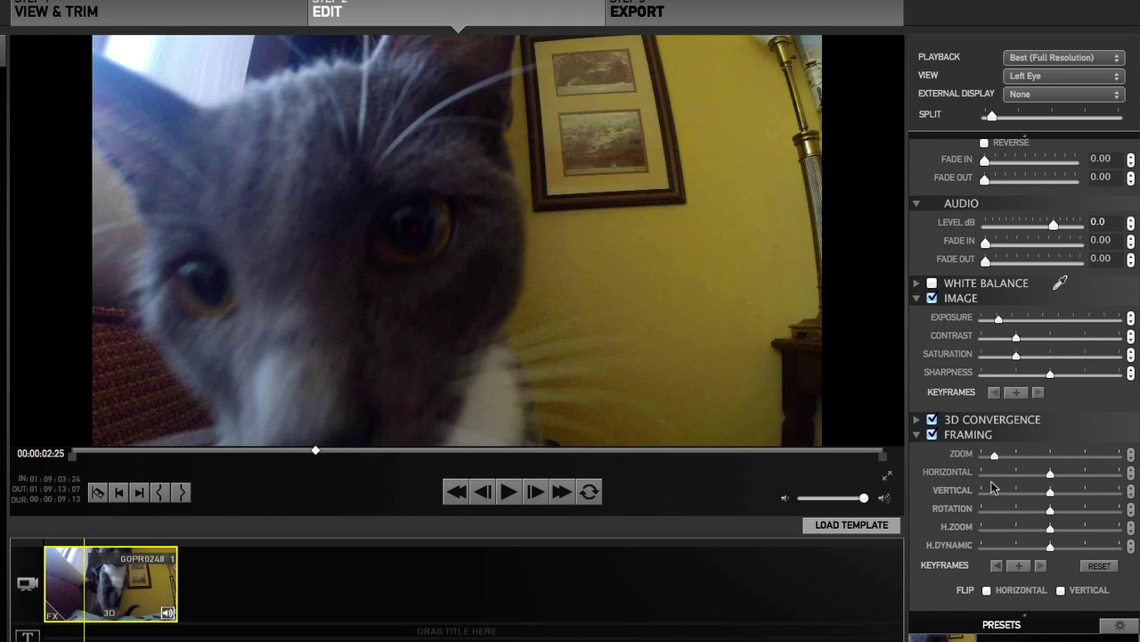
click(1016, 567)
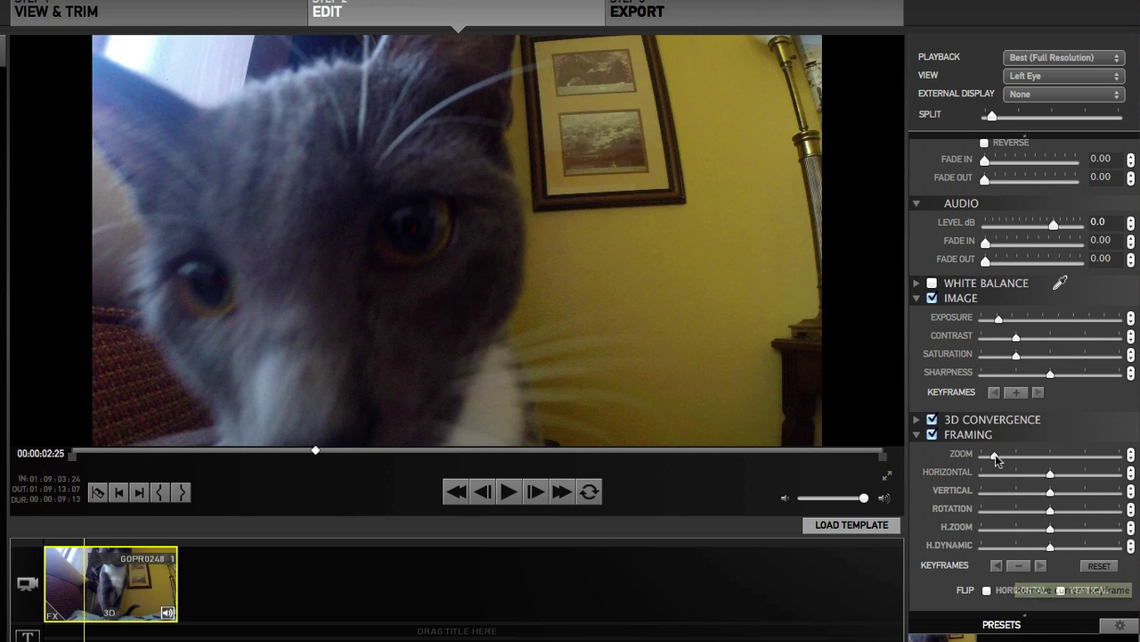
drag(998, 458, 1097, 462)
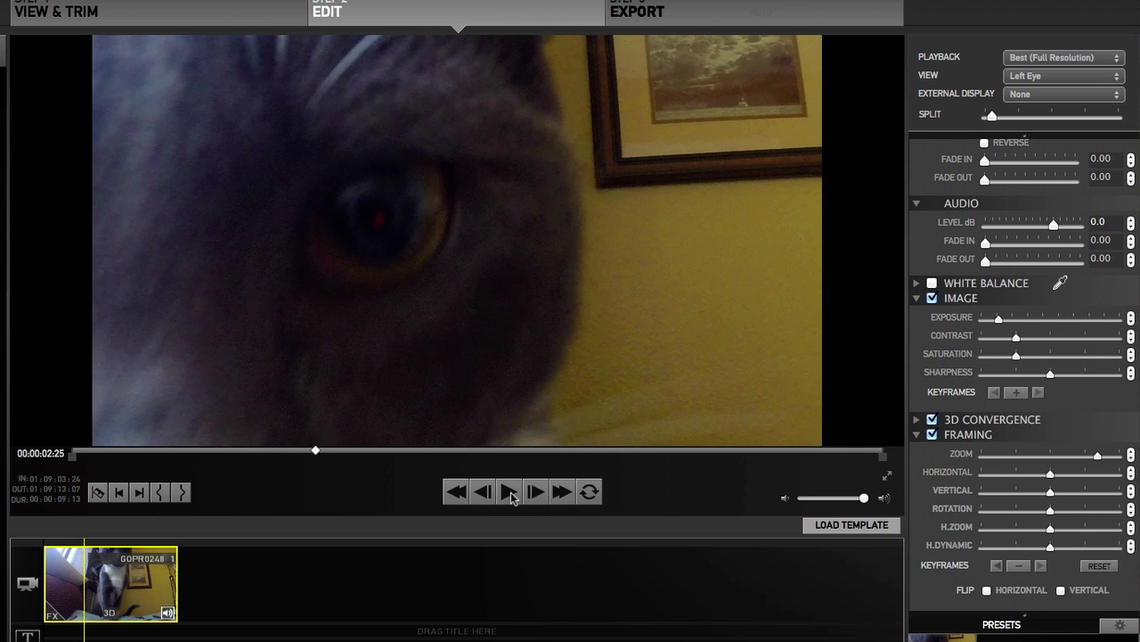
At 00:00:06:25, add a framing keyframe zoomed back out to show the whole face
click(511, 493)
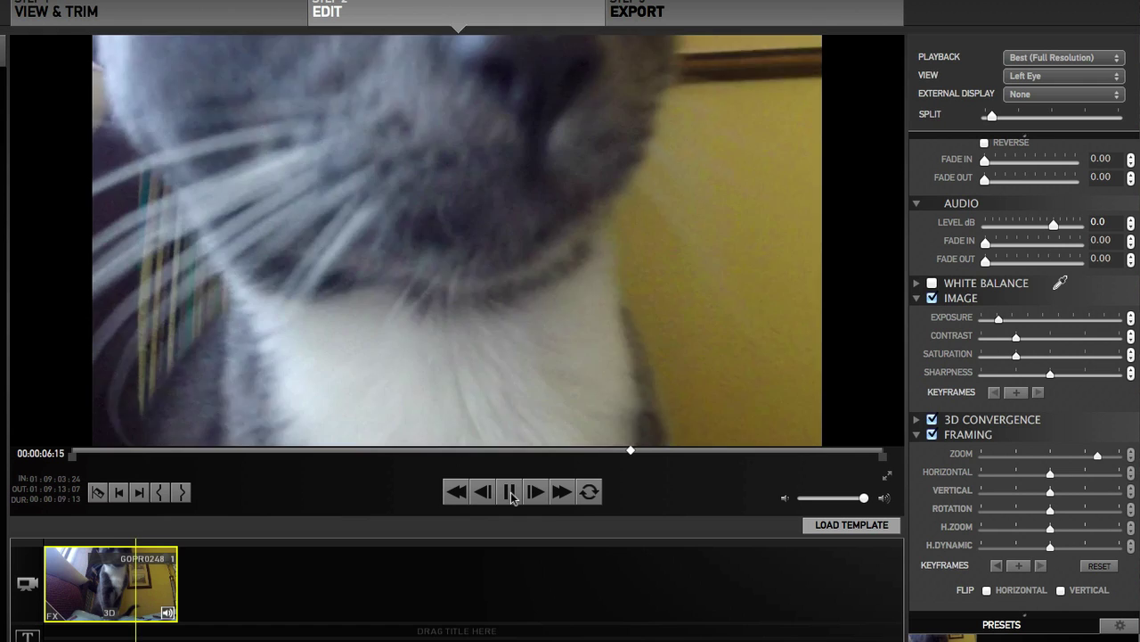
click(510, 491)
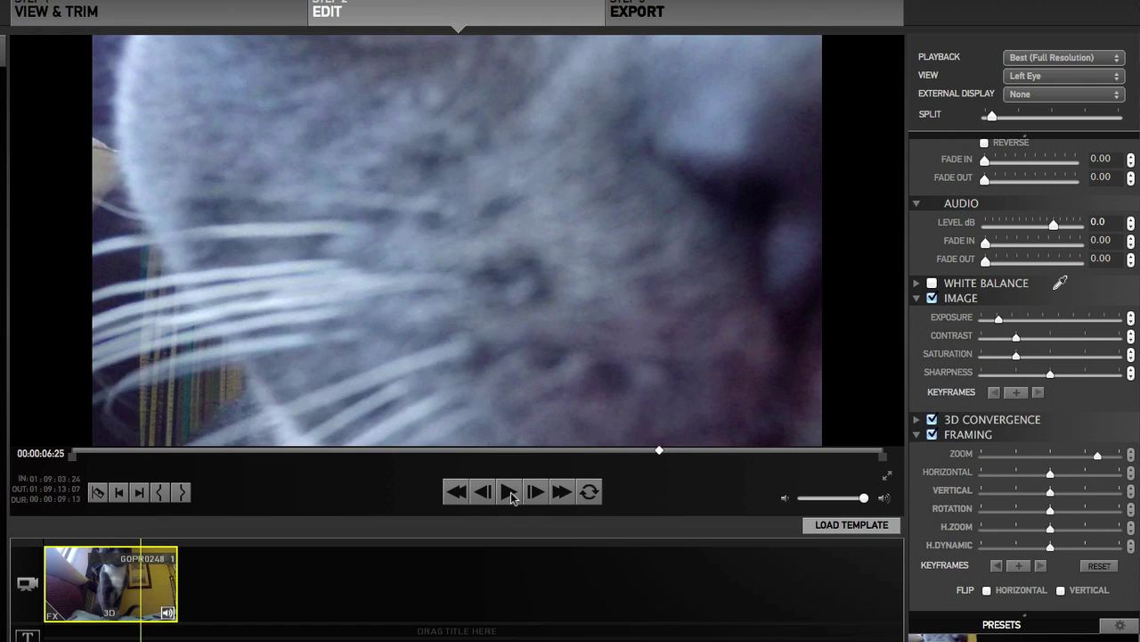
click(1017, 567)
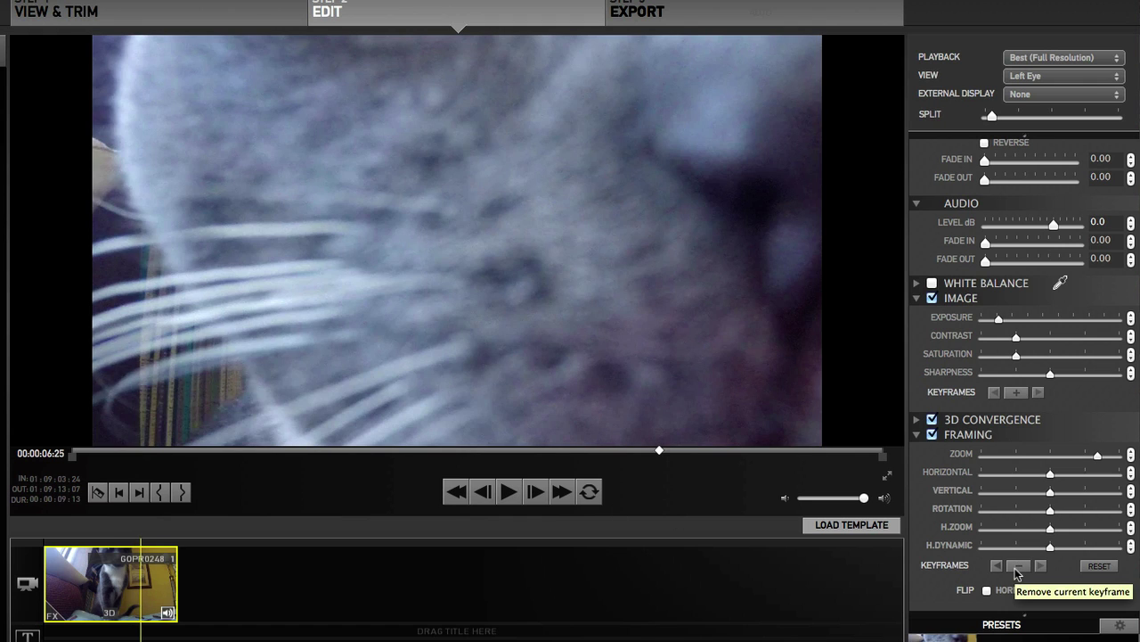
drag(1103, 459, 1018, 464)
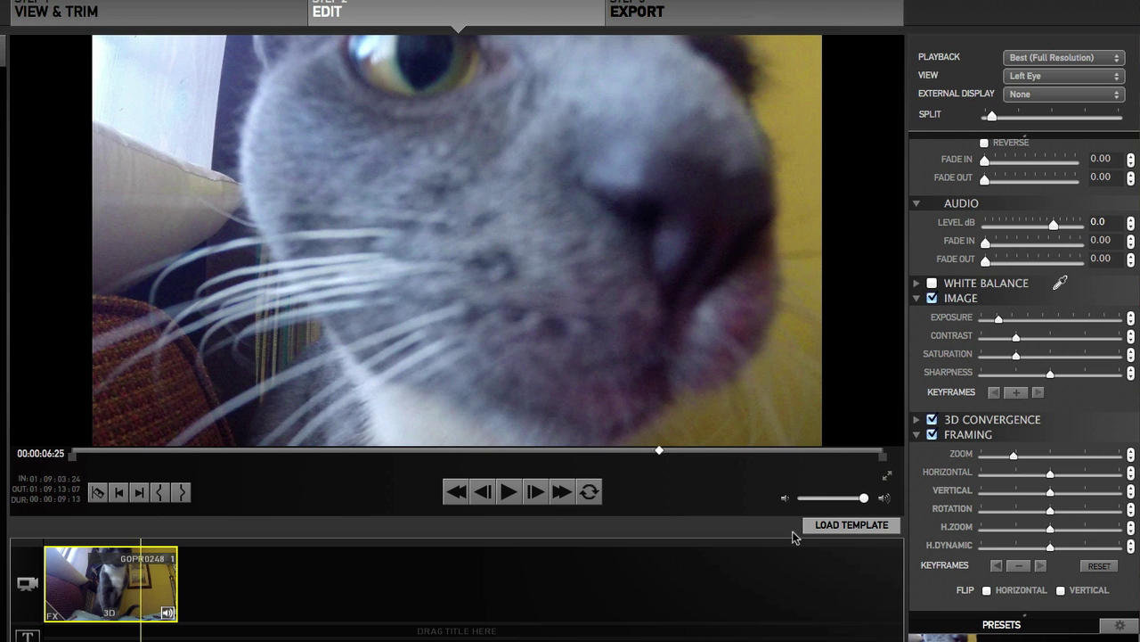
click(509, 492)
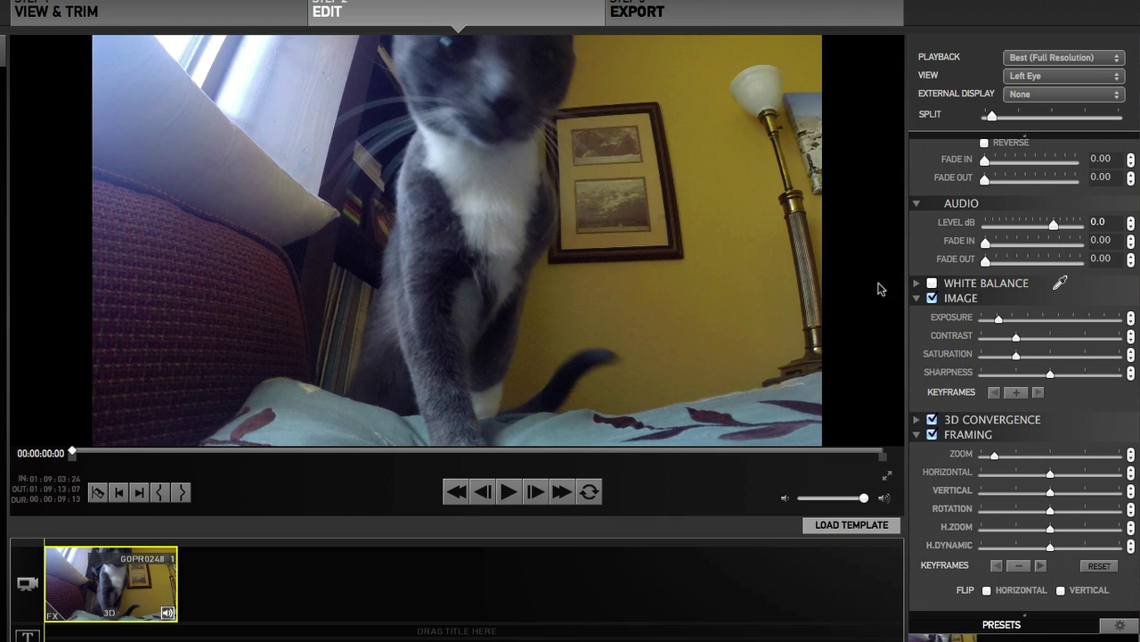
Add image keyframes at the clip start and 00:00:01:09, with saturation raised and contrast lowered
click(1020, 394)
click(510, 493)
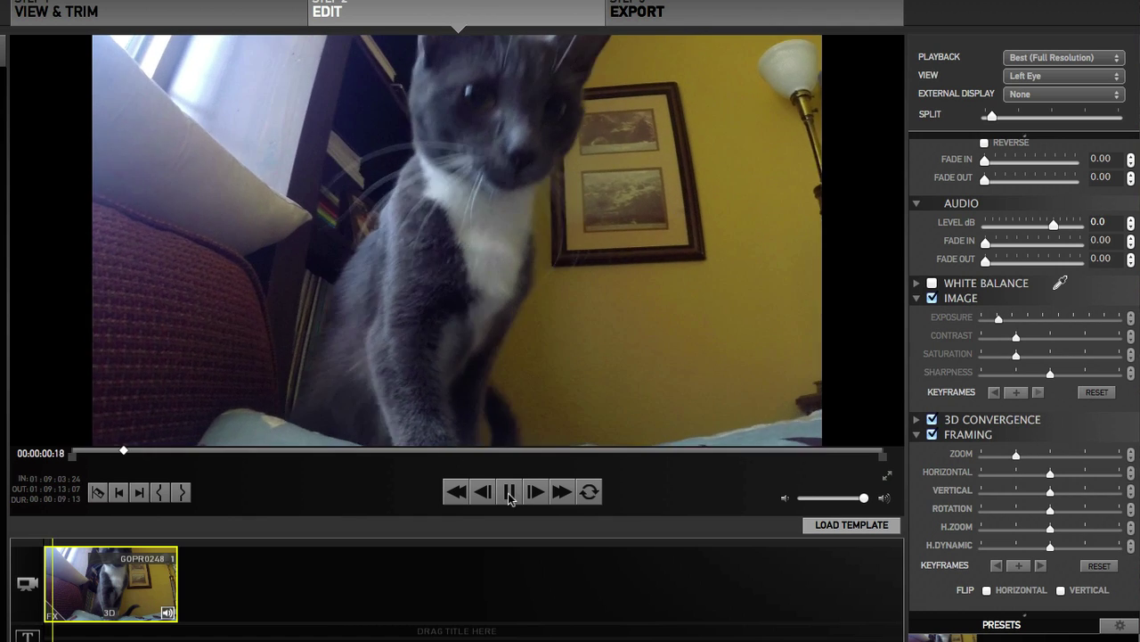
click(509, 492)
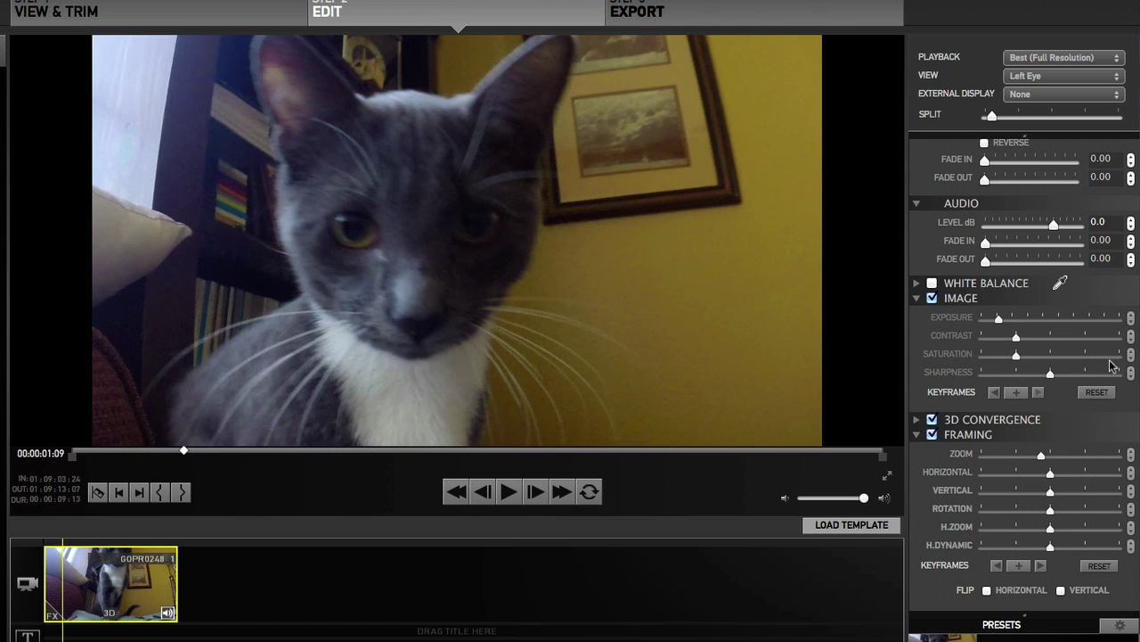
click(1018, 394)
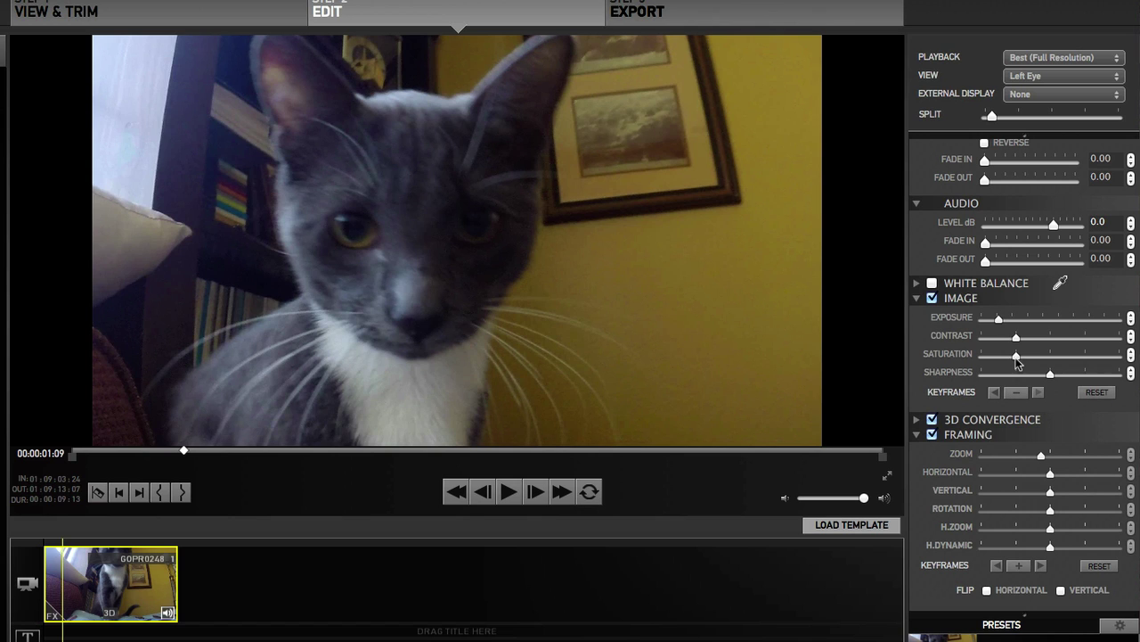
drag(1018, 362, 1125, 362)
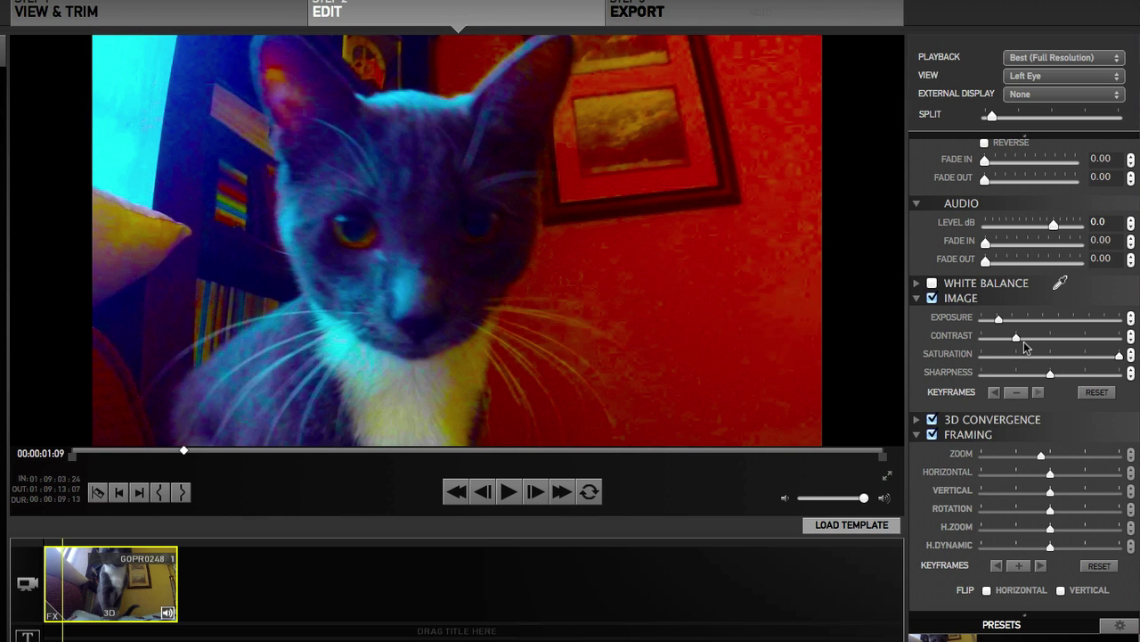
drag(1012, 338, 997, 339)
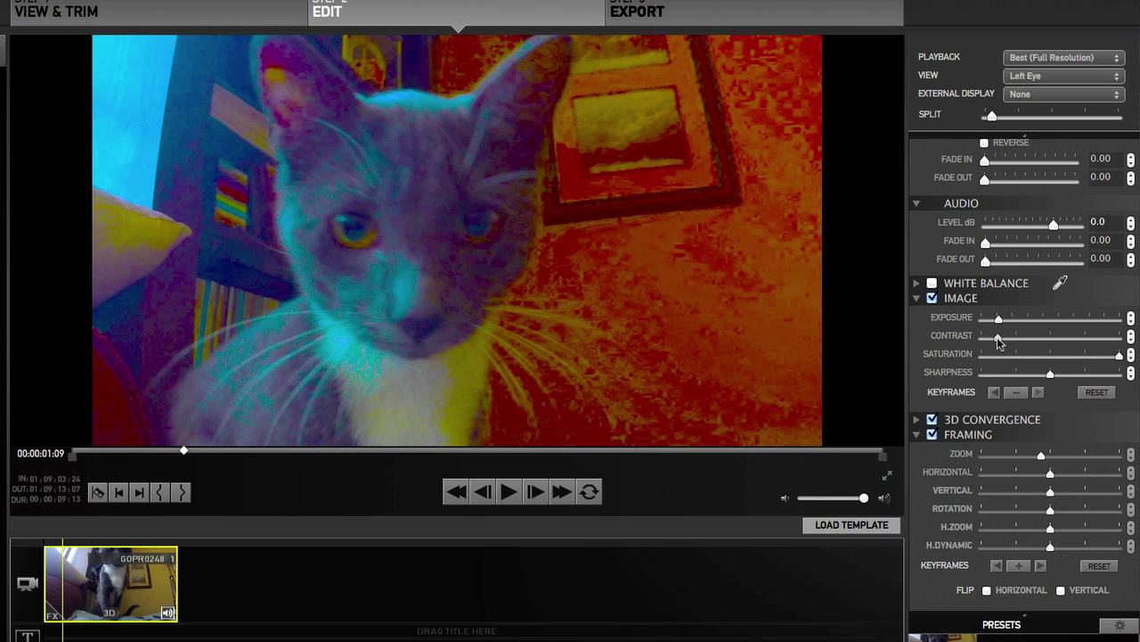
At 00:00:07:06, add an image keyframe restoring lower saturation and higher contrast
click(510, 492)
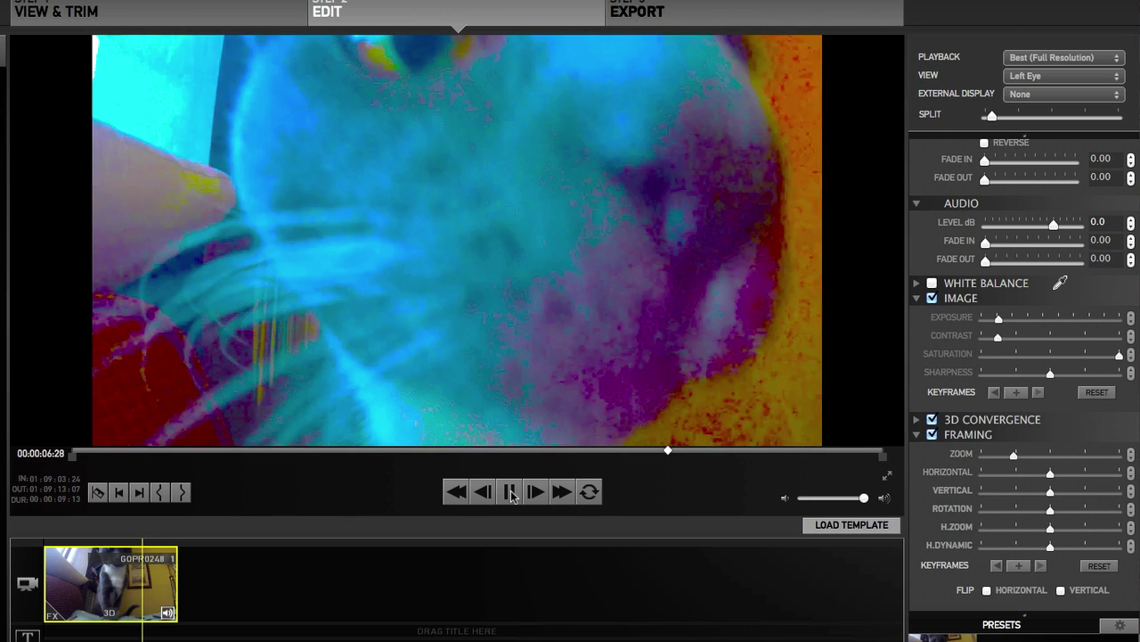
click(511, 492)
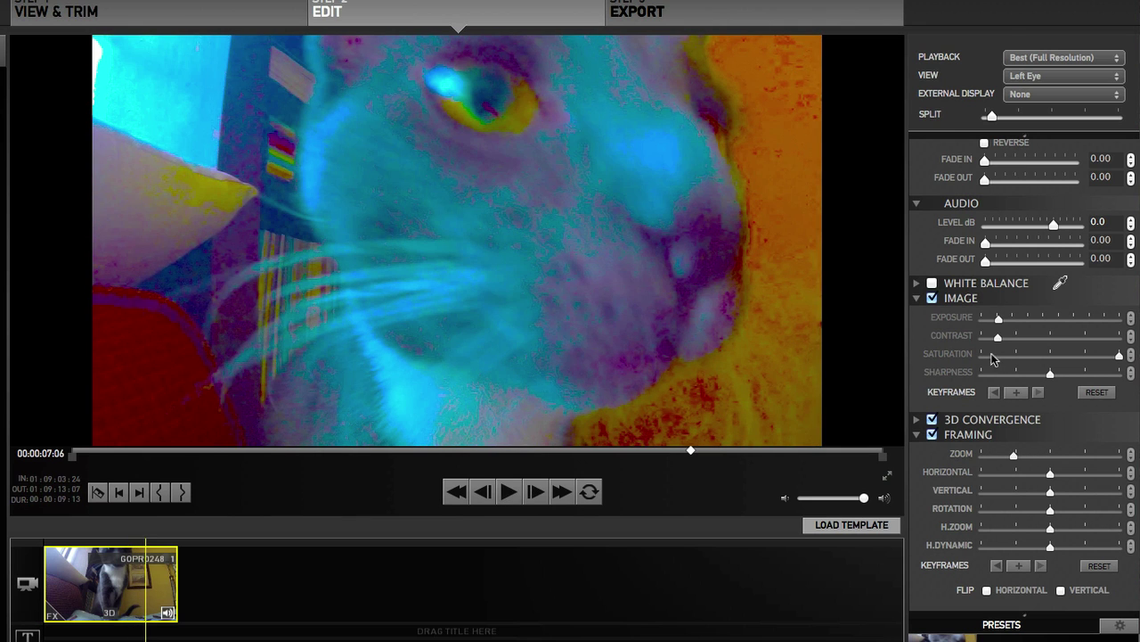
click(1017, 392)
drag(1116, 357, 1044, 362)
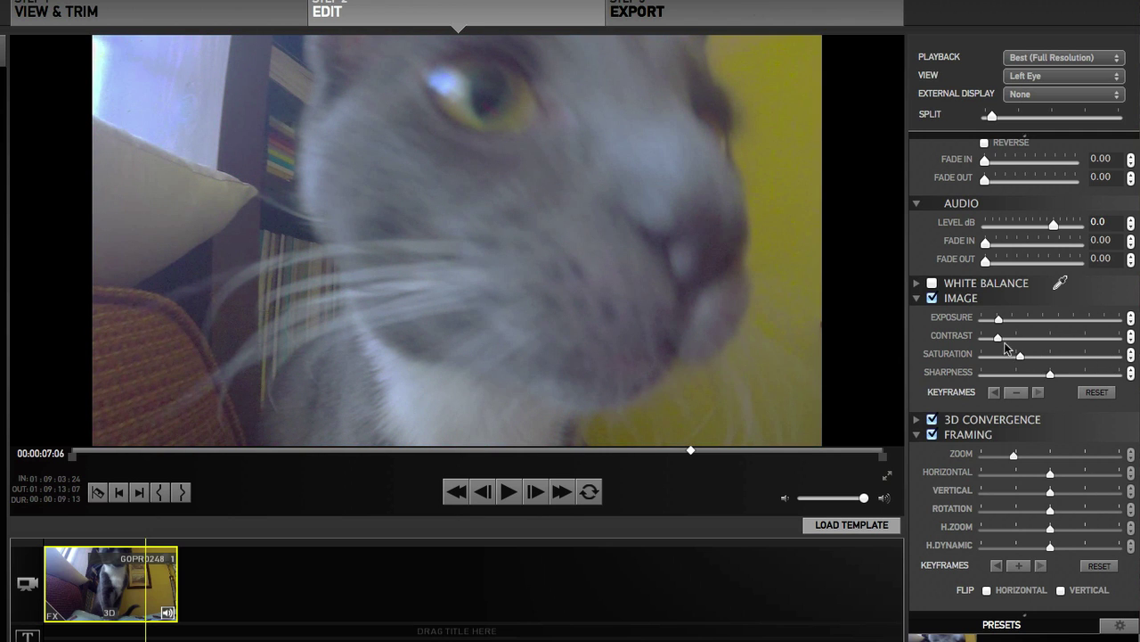
drag(1000, 342, 1015, 344)
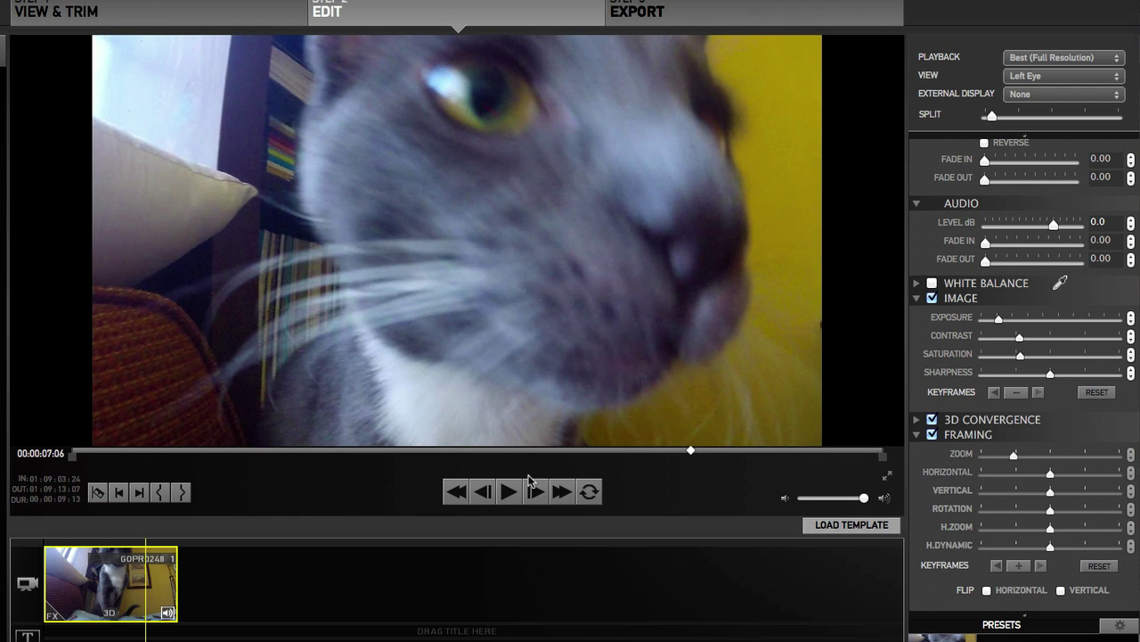
click(506, 490)
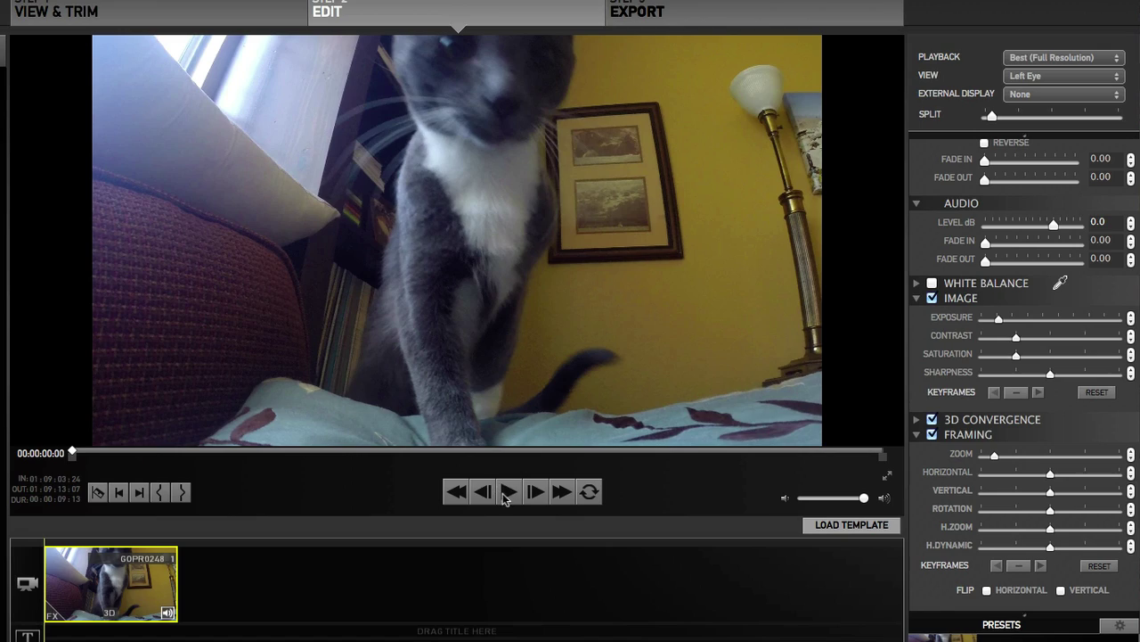
click(506, 496)
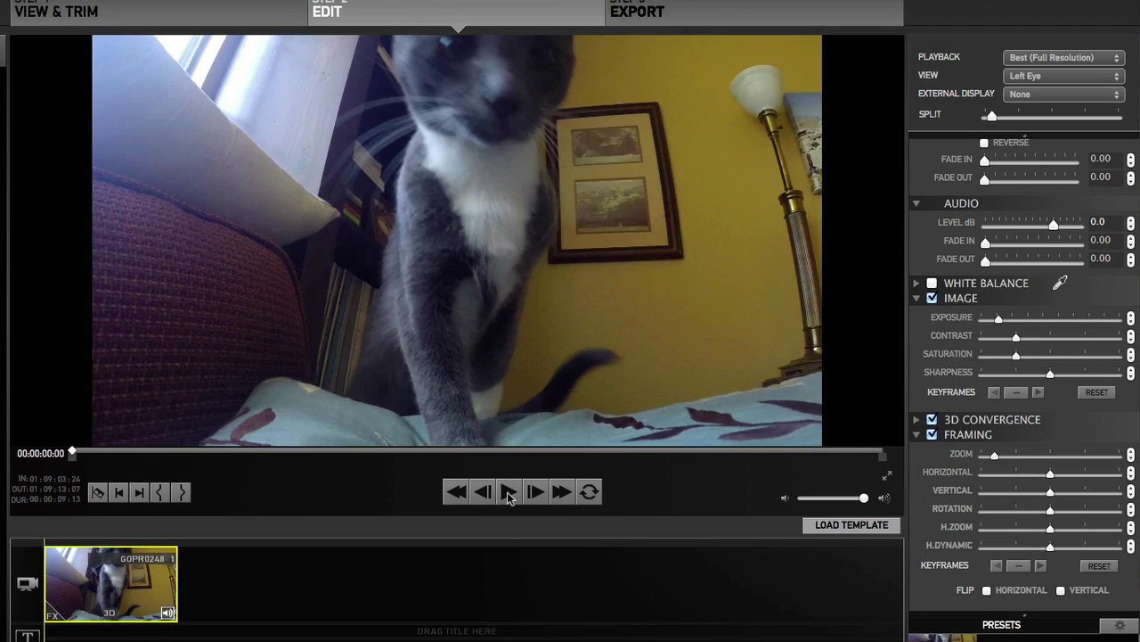
click(509, 493)
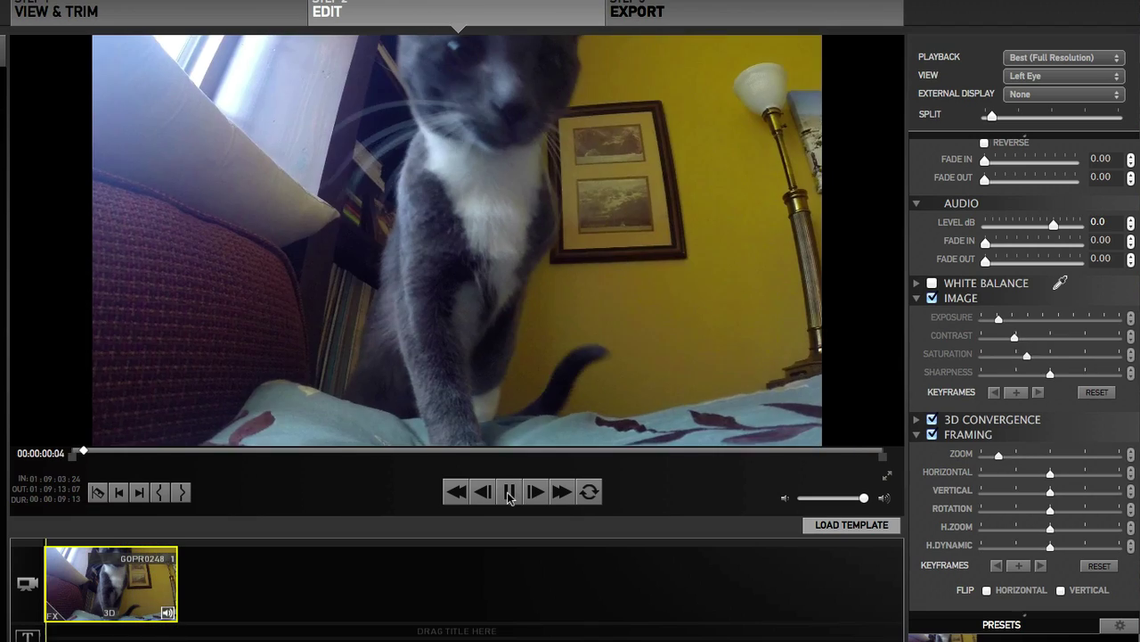